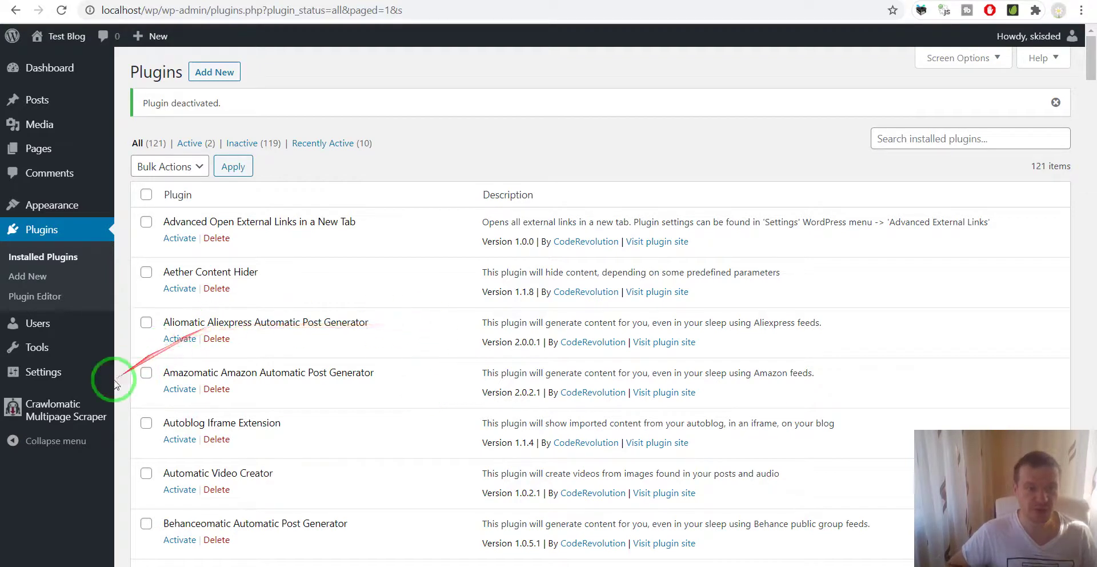
Open Crawlomatic Main Settings and search 'phant' to find the PhantomJS path C:\phantomjs.exe
{"action": "mouse_move", "coordinate": [99, 403]}
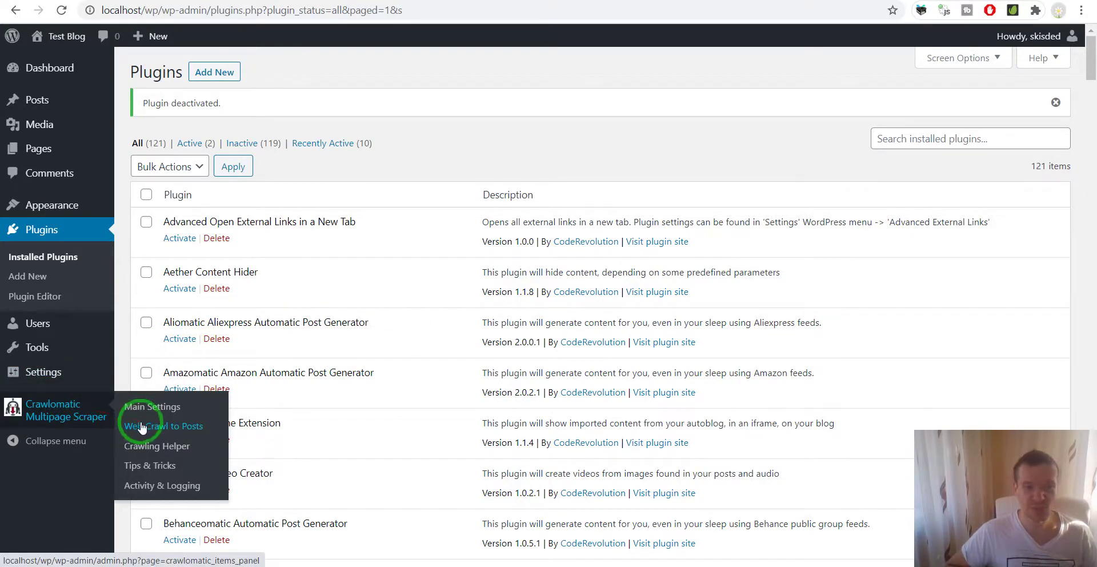
{"action": "left_click", "coordinate": [126, 406]}
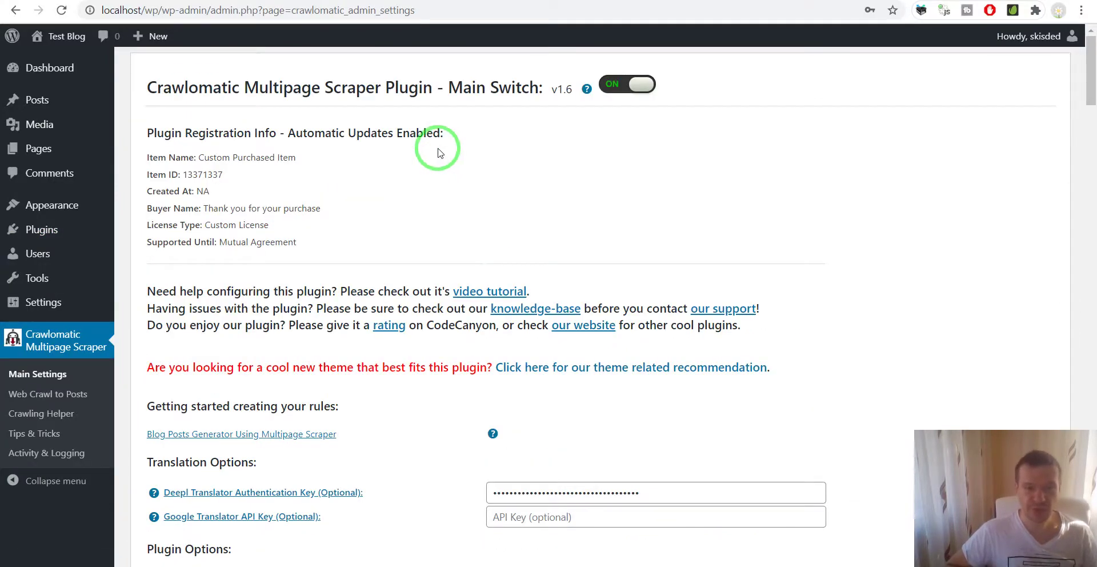
{"action": "scroll", "coordinate": [439, 152], "scroll_direction": "down", "scroll_amount": 15}
{"action": "key", "text": "ctrl+f"}
{"action": "type", "text": "p"}
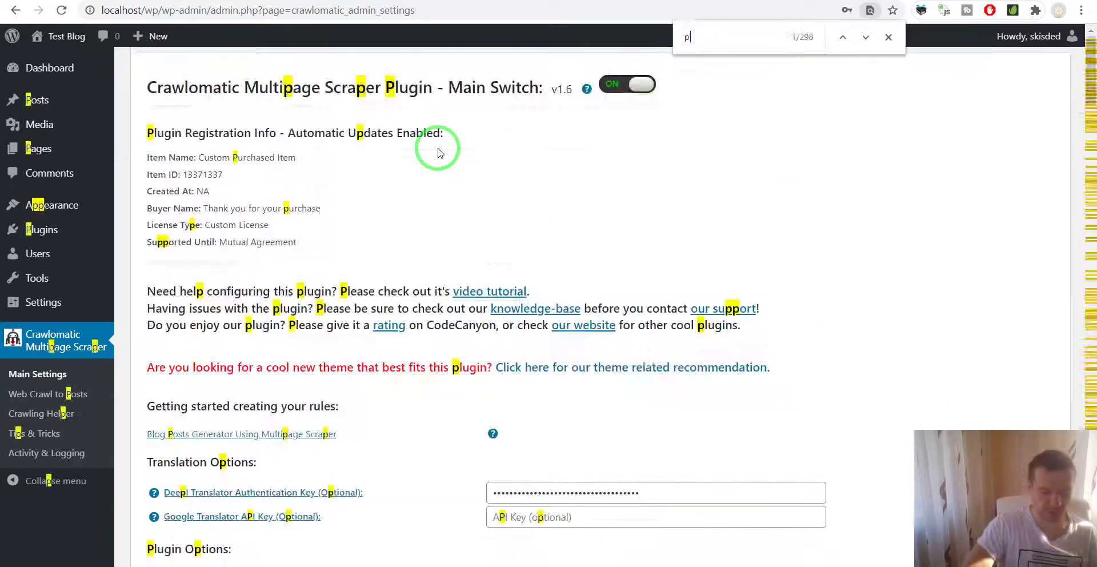
{"action": "type", "text": "hant"}
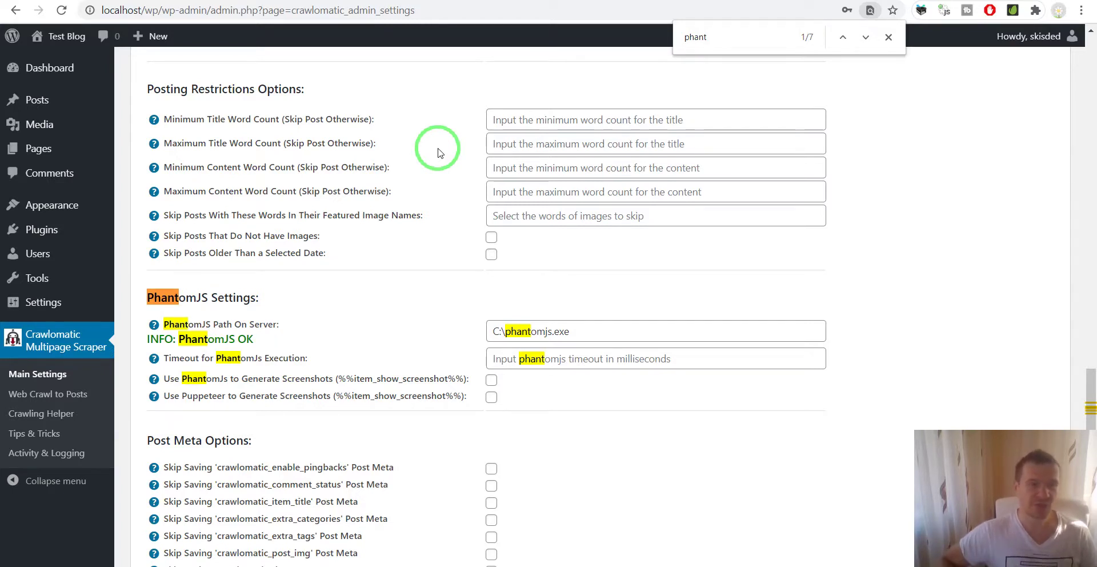
Open the Web Crawl to Posts rules and the new rule's advanced settings
{"action": "left_click", "coordinate": [52, 400]}
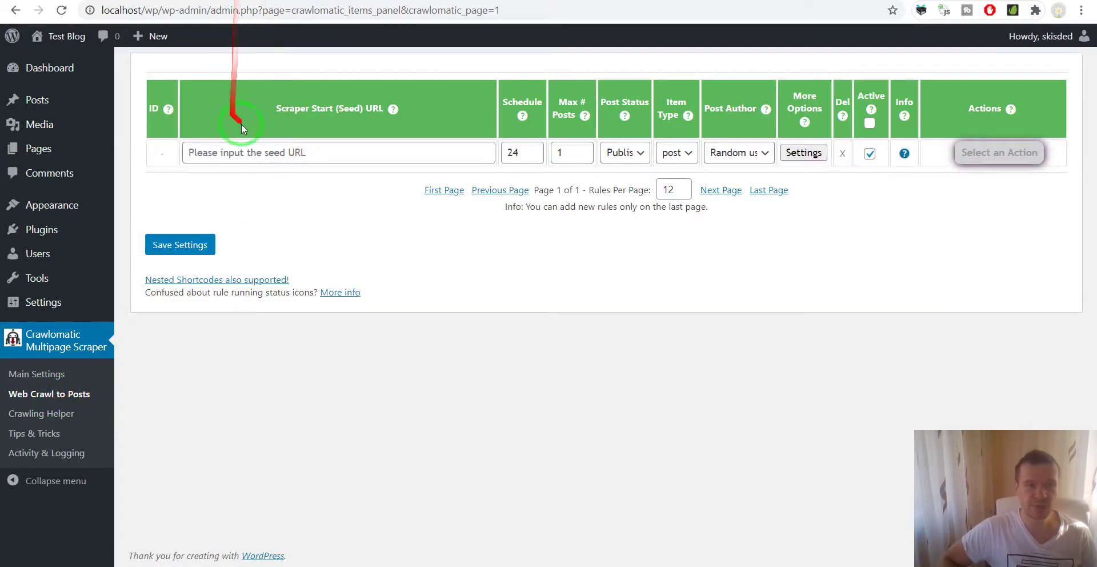
{"action": "left_click", "coordinate": [804, 152]}
{"action": "scroll", "coordinate": [421, 372], "scroll_direction": "down", "scroll_amount": 6}
{"action": "scroll", "coordinate": [421, 375], "scroll_direction": "down", "scroll_amount": 10}
Locate the 'Parse JavaScript On Pages' option, still Disabled, and list its choices
{"action": "key", "text": "ctrl+f"}
{"action": "key", "text": "Return"}
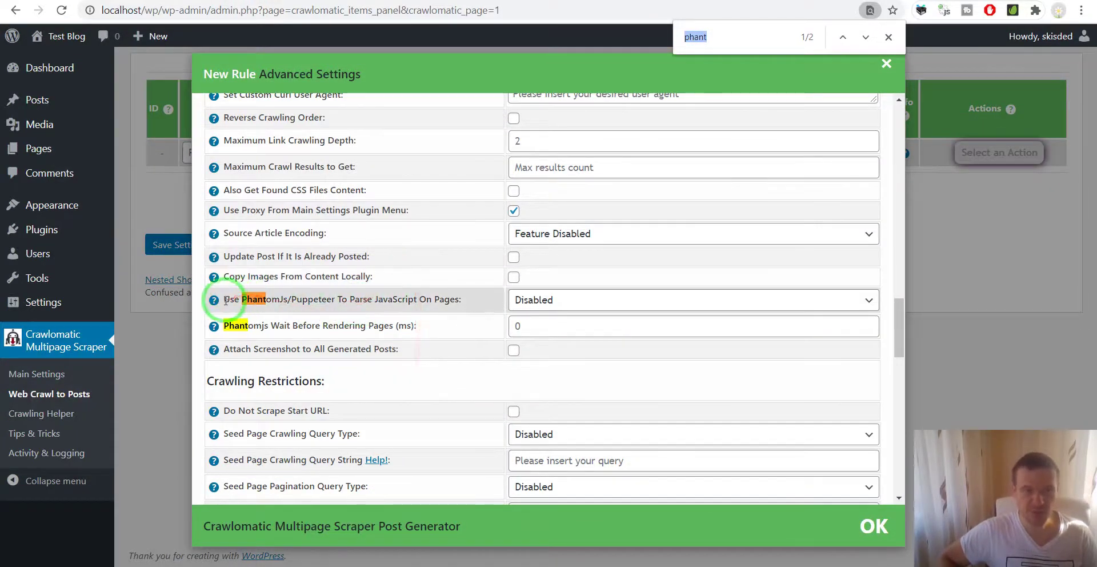
{"action": "left_click_drag", "start_coordinate": [218, 297], "coordinate": [459, 297]}
{"action": "key", "text": "ctrl+f"}
{"action": "left_click", "coordinate": [521, 300]}
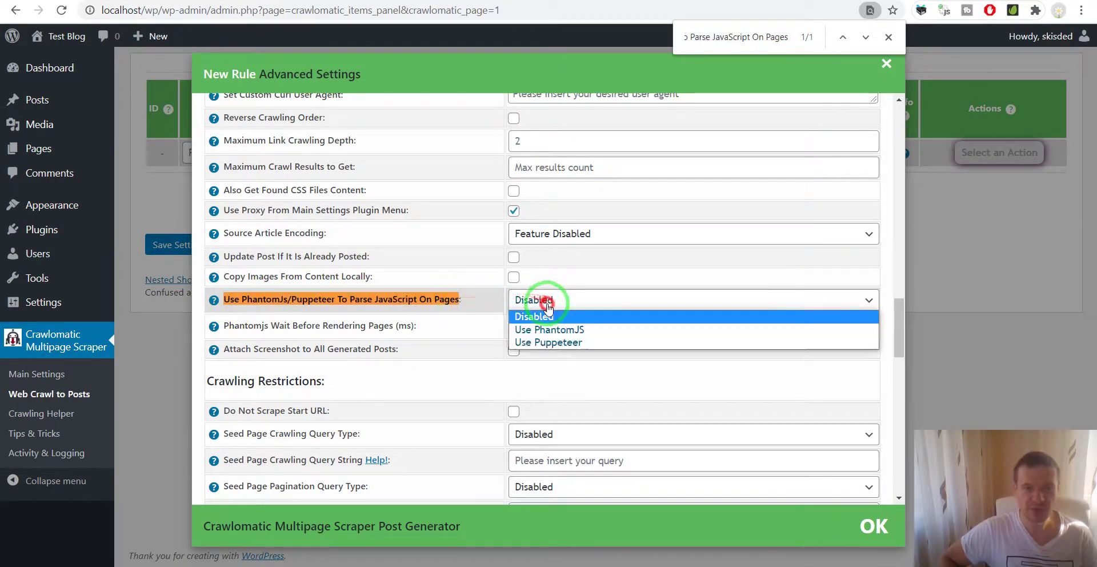
Choose Use Puppeteer and paste the coderevolution.ro WooCommerce blog post URL as the seed URL
{"action": "left_click", "coordinate": [555, 342]}
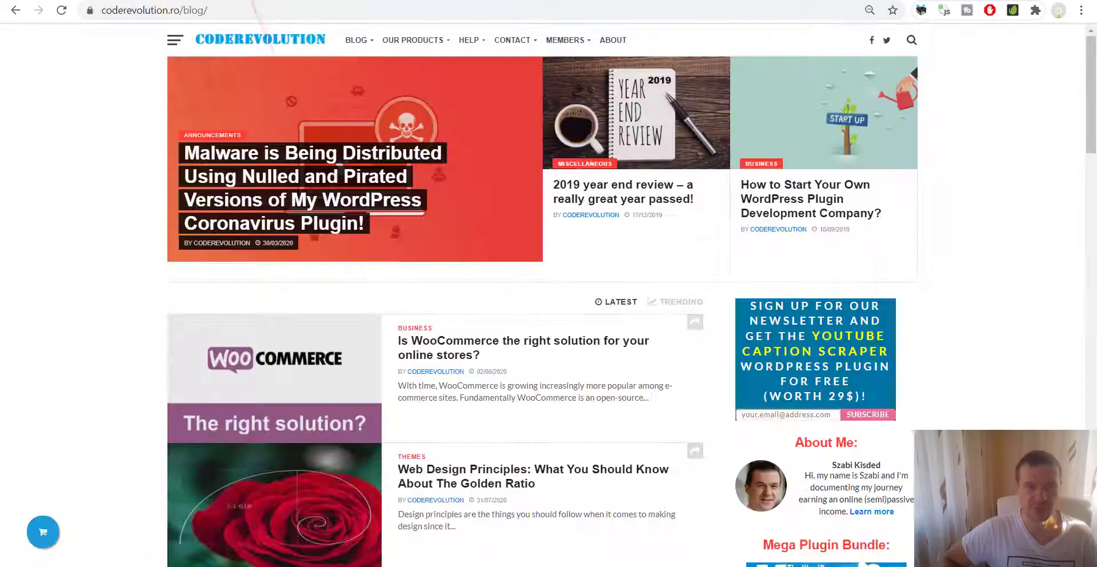
{"action": "left_click", "coordinate": [223, 10]}
{"action": "left_click", "coordinate": [403, 342]}
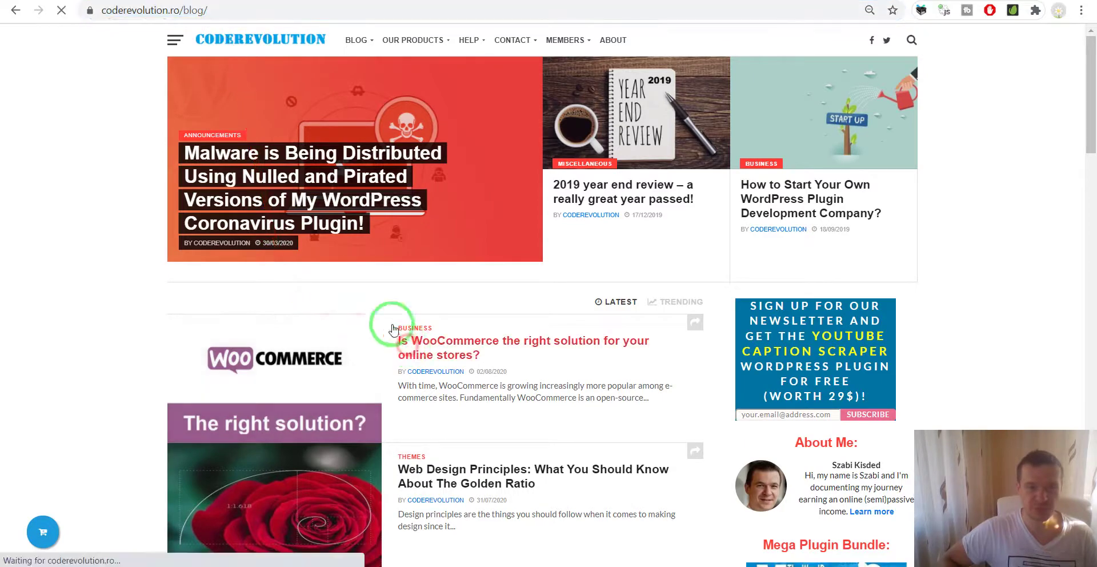
{"action": "left_click", "coordinate": [196, 10]}
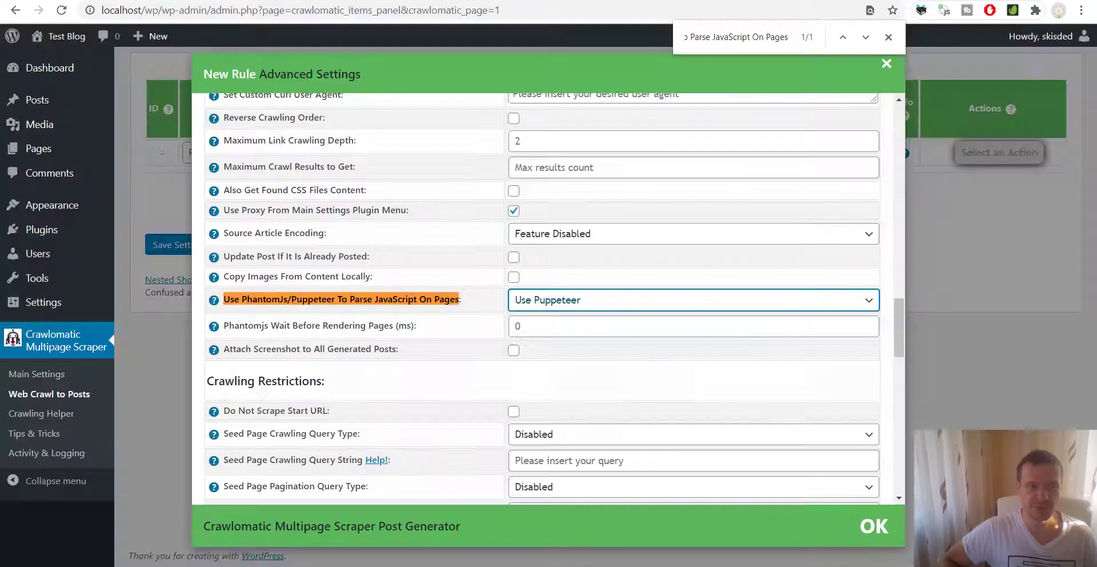
{"action": "left_click", "coordinate": [196, 154]}
{"action": "type", "text": "https://coderevolution.ro/2020/08/02/is-woocommerce-the-right-solution-for-your-online-stores/"}
{"action": "left_click", "coordinate": [316, 162]}
{"action": "left_click_drag", "start_coordinate": [316, 162], "coordinate": [143, 157]}
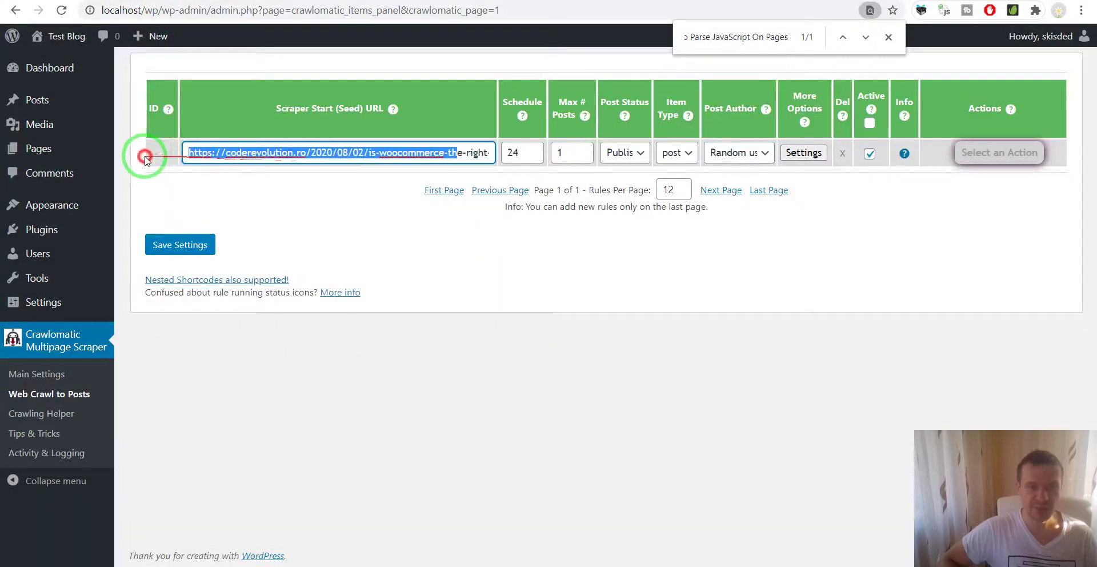
Save the rule as rule 0, then run it with Run This Rule Now
{"action": "left_click", "coordinate": [178, 246]}
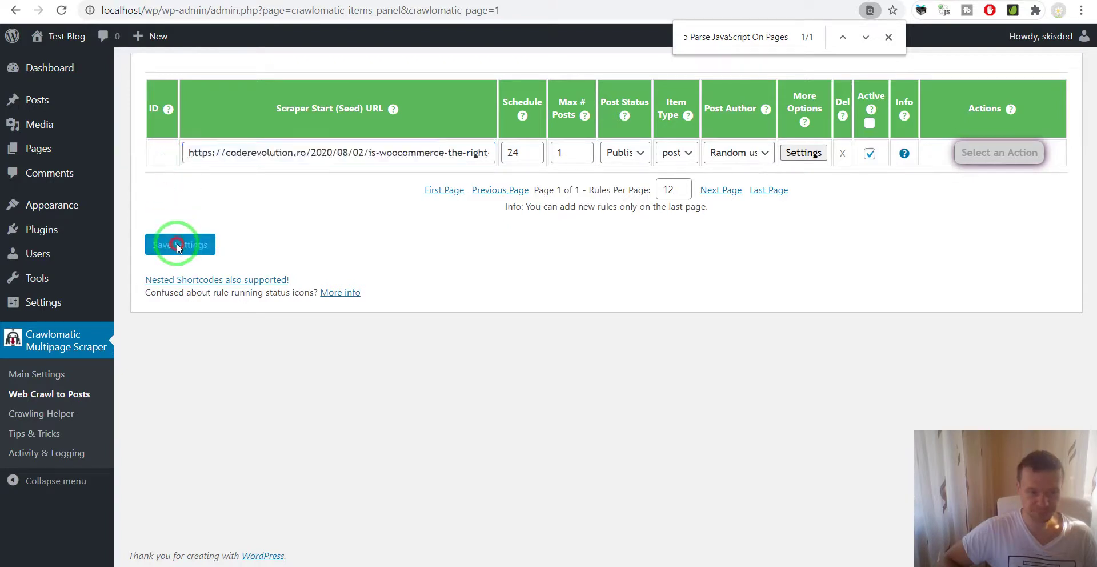
{"action": "left_click", "coordinate": [971, 152]}
{"action": "left_click", "coordinate": [971, 184]}
{"action": "key", "text": "Return"}
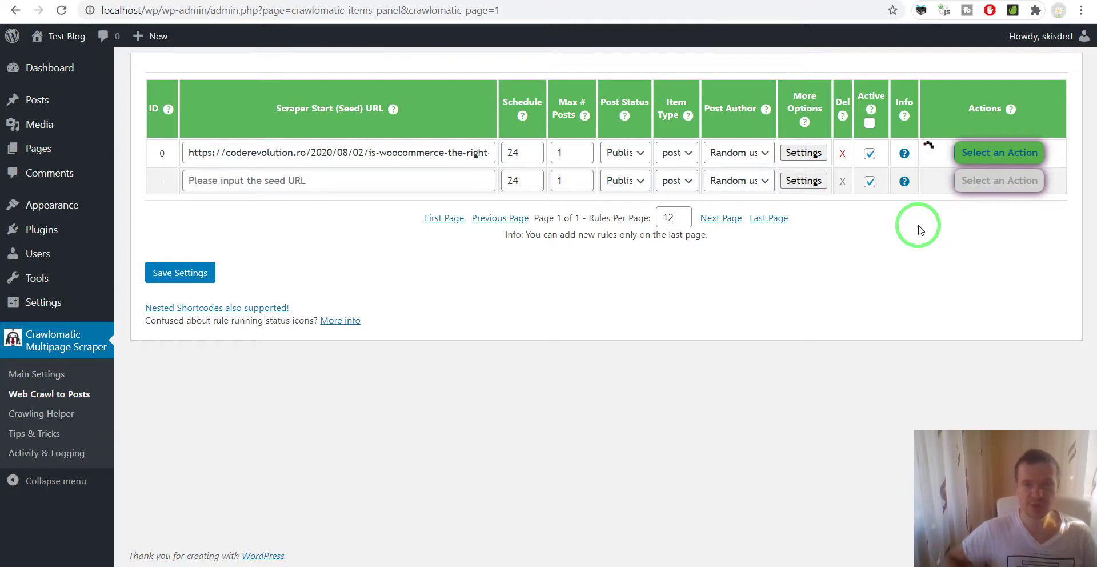
{"action": "left_click", "coordinate": [62, 458]}
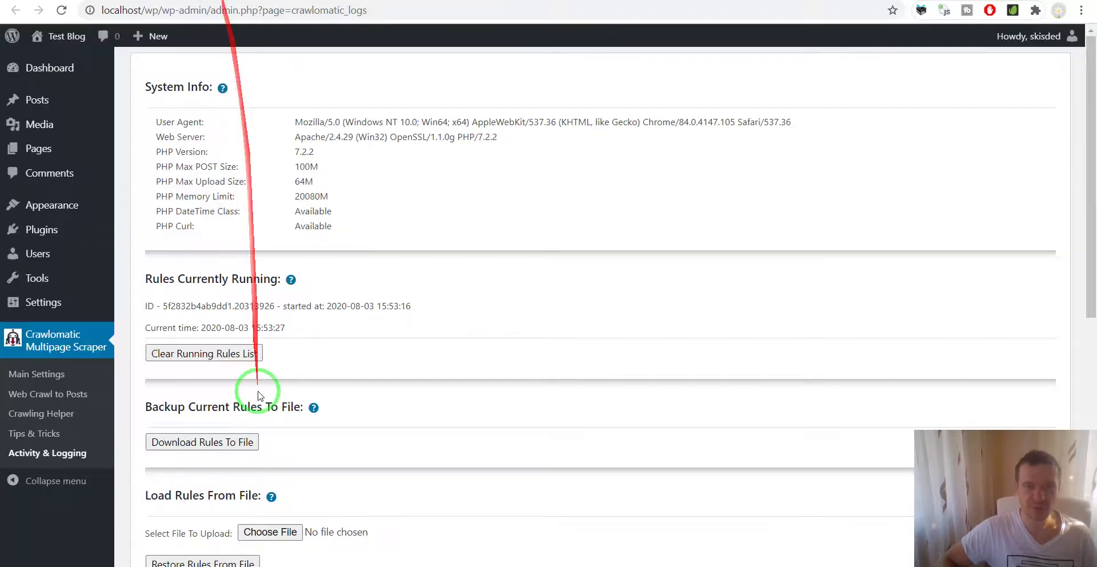
{"action": "scroll", "coordinate": [260, 387], "scroll_direction": "down", "scroll_amount": 7}
{"action": "scroll", "coordinate": [260, 388], "scroll_direction": "down", "scroll_amount": 1}
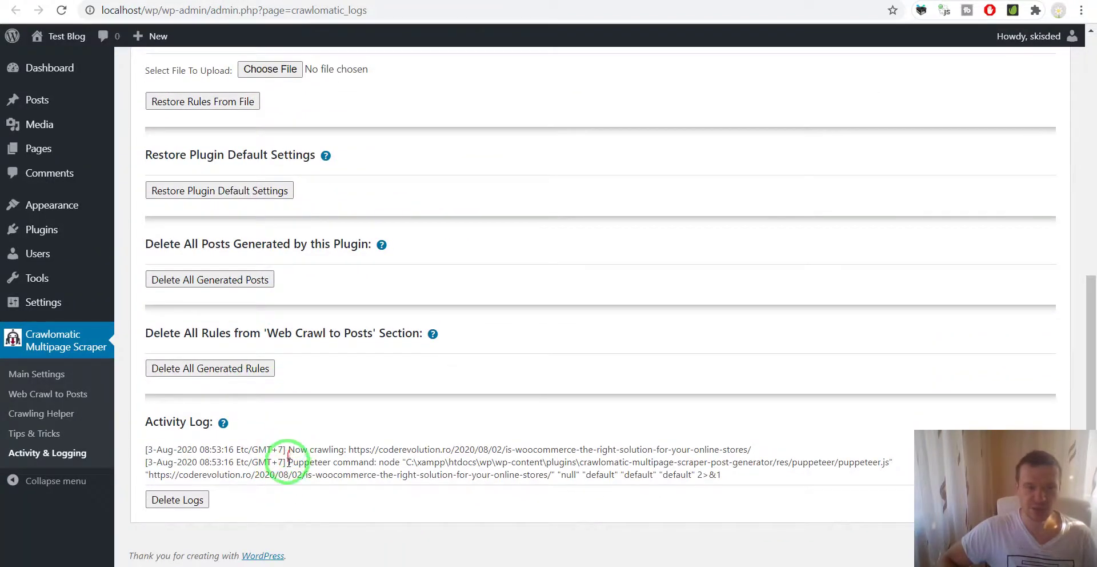
{"action": "left_click_drag", "start_coordinate": [289, 461], "coordinate": [415, 462]}
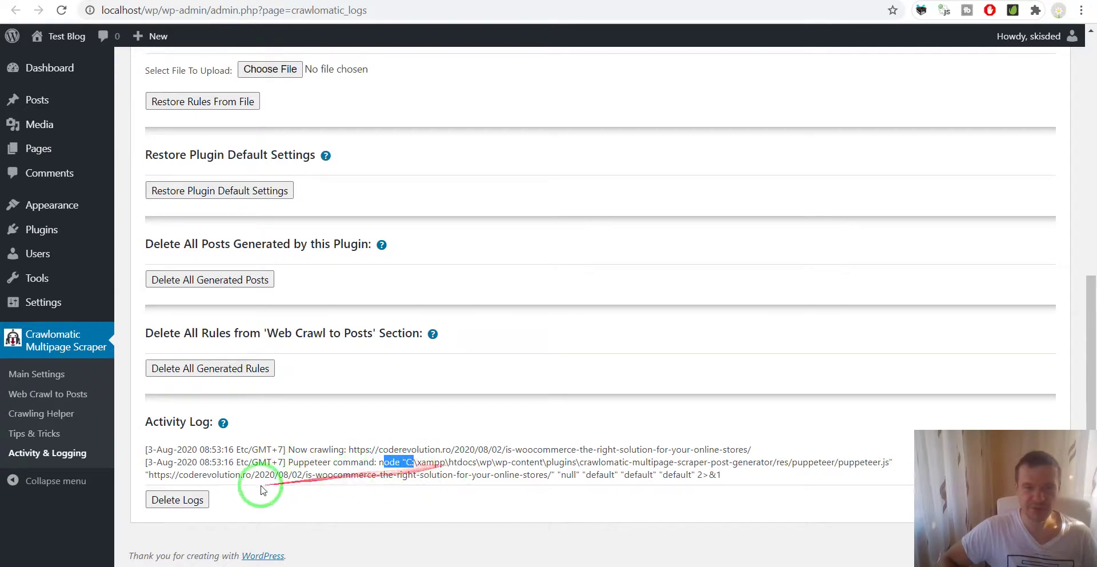
{"action": "left_click", "coordinate": [221, 474]}
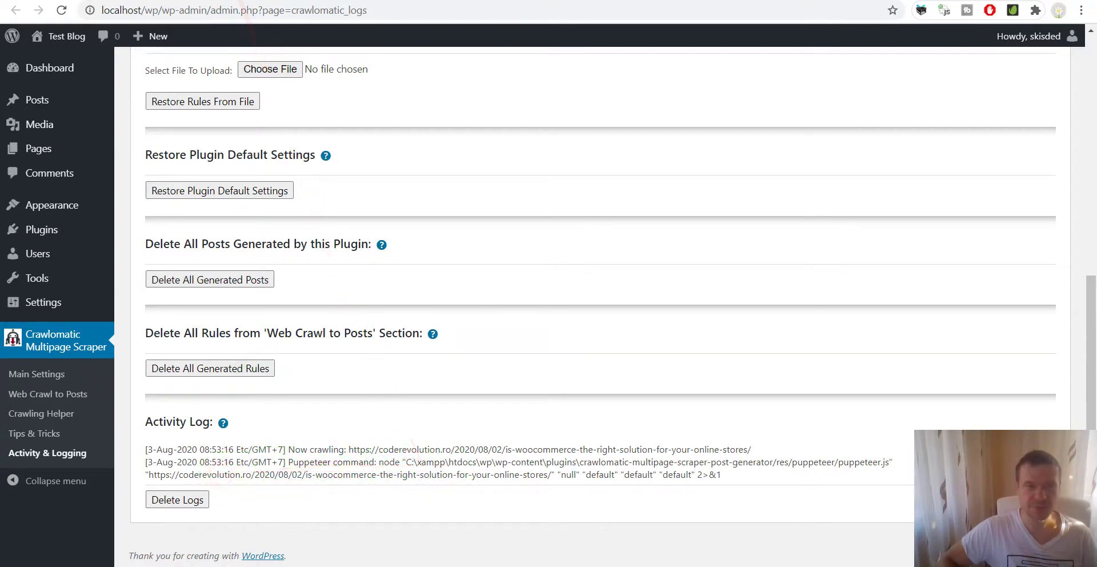
{"action": "left_click", "coordinate": [69, 1]}
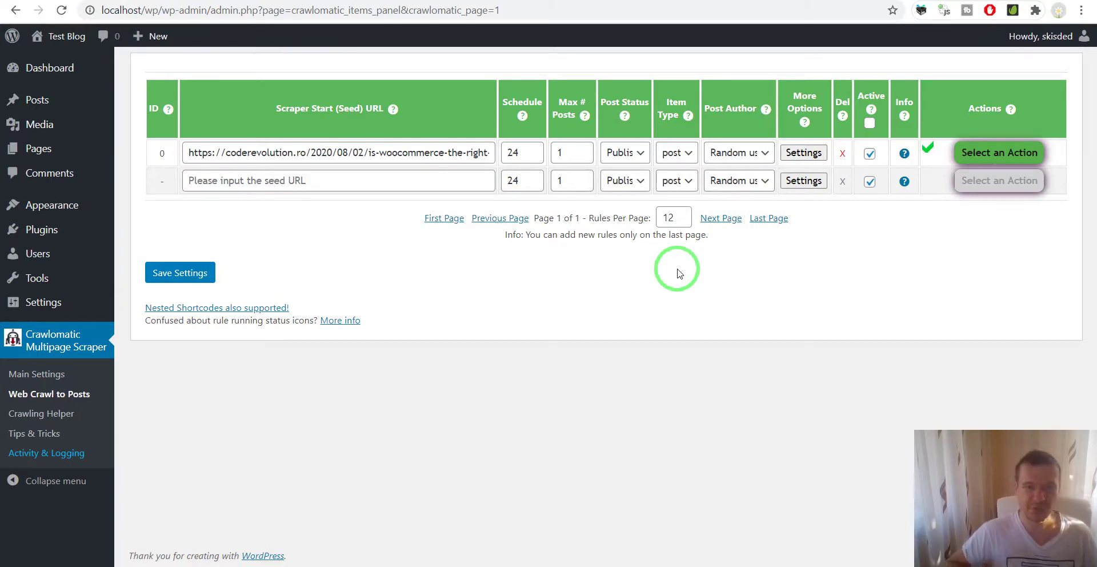
{"action": "left_click_drag", "start_coordinate": [628, 295], "coordinate": [814, 154]}
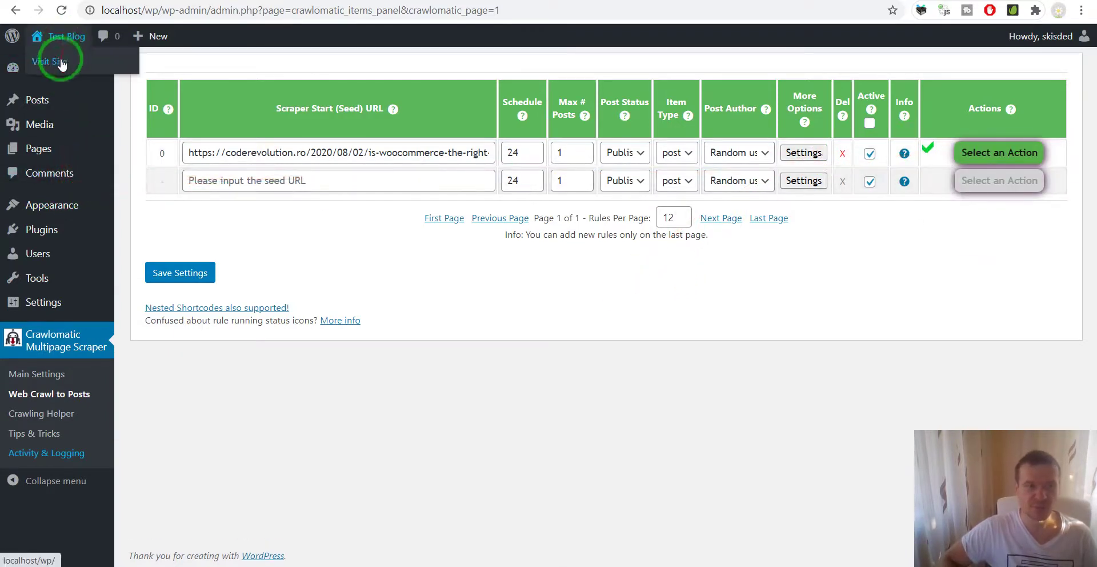
{"action": "left_click", "coordinate": [64, 37]}
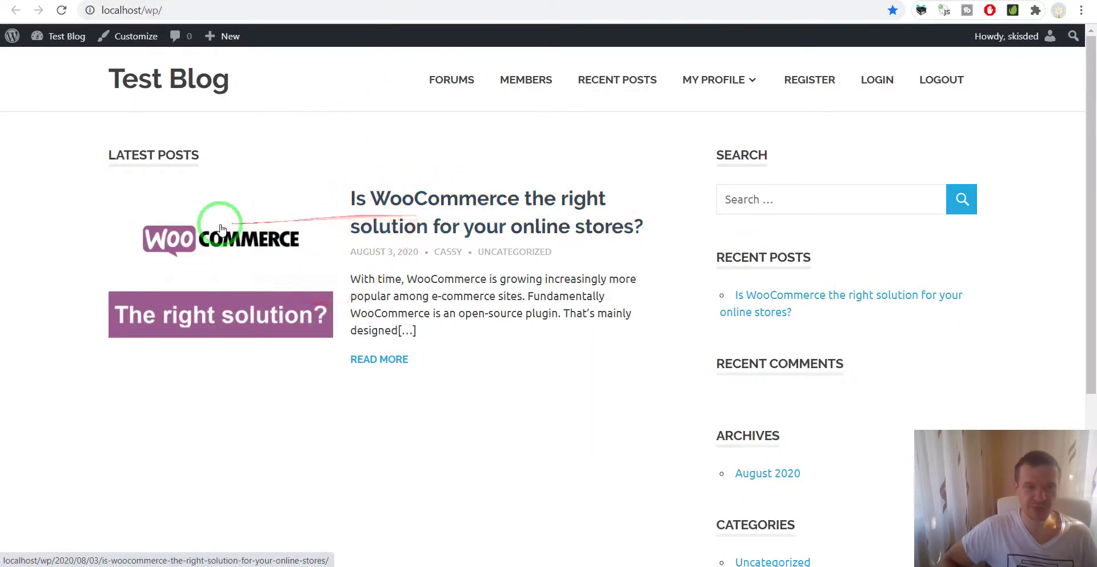
{"action": "left_click", "coordinate": [416, 189]}
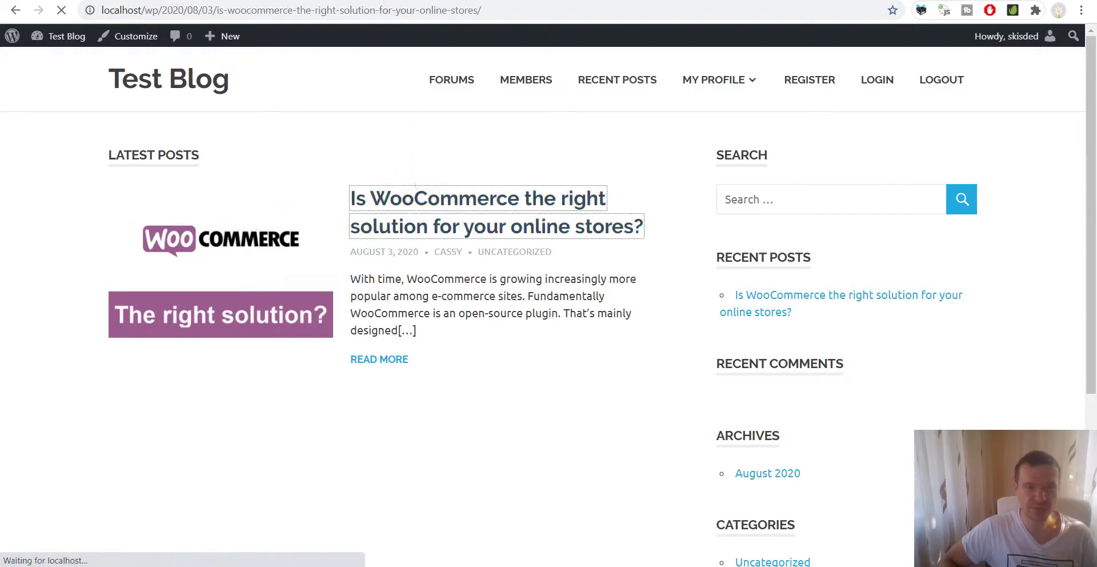
{"action": "scroll", "coordinate": [371, 129], "scroll_direction": "down", "scroll_amount": 9}
{"action": "scroll", "coordinate": [371, 129], "scroll_direction": "down", "scroll_amount": 20}
{"action": "scroll", "coordinate": [373, 127], "scroll_direction": "up", "scroll_amount": 20}
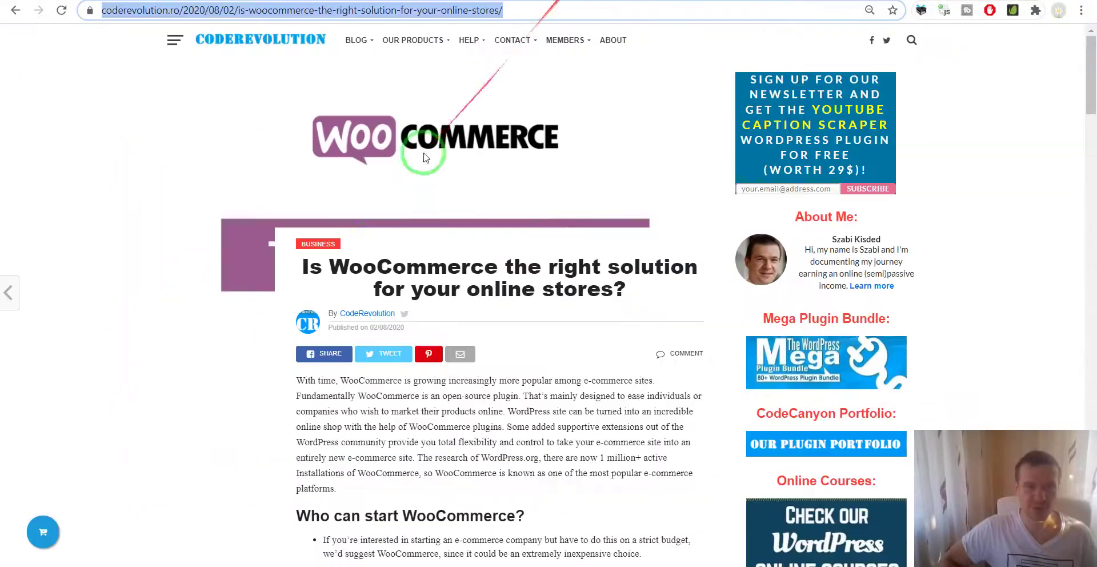
{"action": "scroll", "coordinate": [386, 193], "scroll_direction": "down", "scroll_amount": 15}
{"action": "scroll", "coordinate": [386, 193], "scroll_direction": "down", "scroll_amount": 5}
{"action": "scroll", "coordinate": [384, 189], "scroll_direction": "up", "scroll_amount": 20}
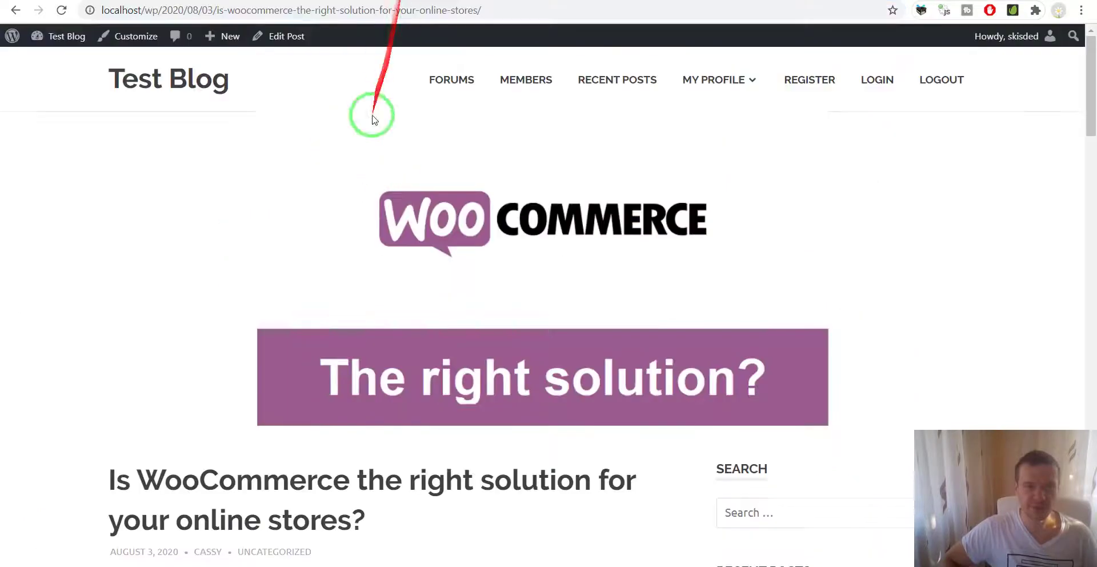
{"action": "scroll", "coordinate": [343, 217], "scroll_direction": "down", "scroll_amount": 20}
{"action": "scroll", "coordinate": [343, 222], "scroll_direction": "down", "scroll_amount": 3}
{"action": "scroll", "coordinate": [332, 209], "scroll_direction": "up", "scroll_amount": 15}
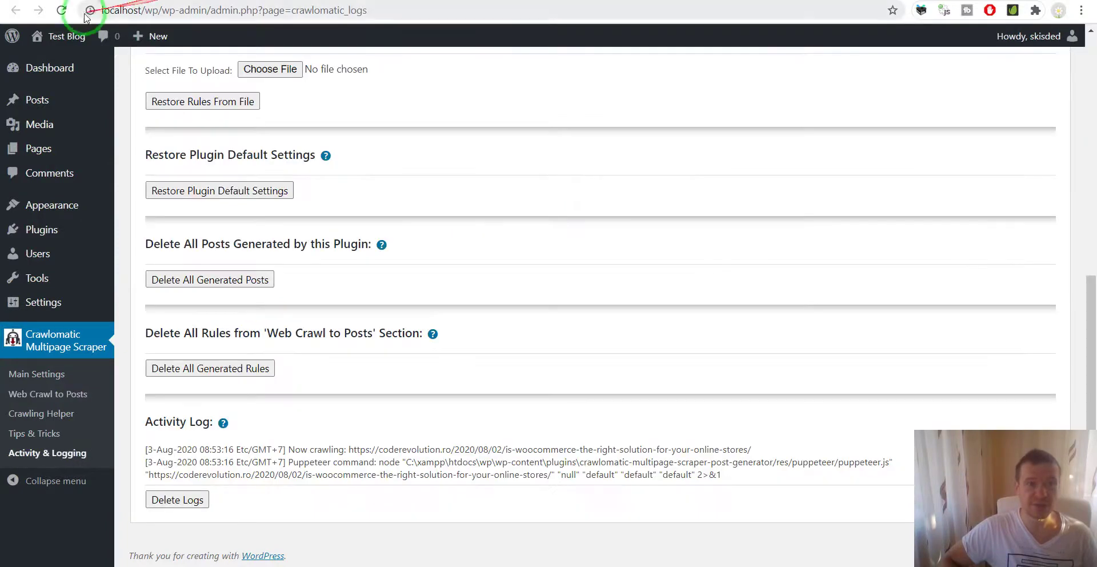
{"action": "left_click", "coordinate": [61, 10]}
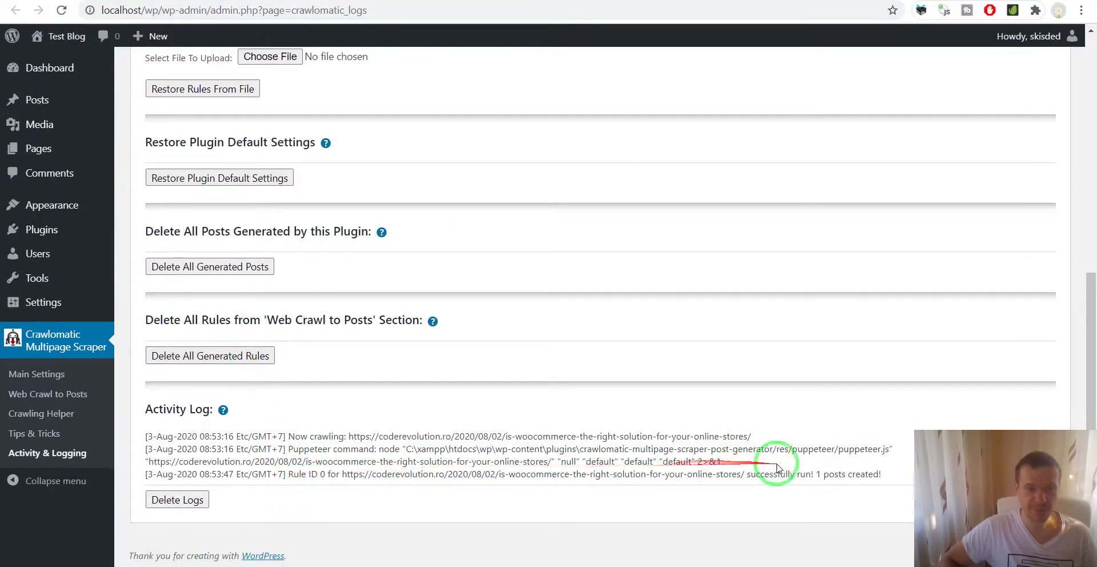
{"action": "left_click_drag", "start_coordinate": [816, 474], "coordinate": [883, 475]}
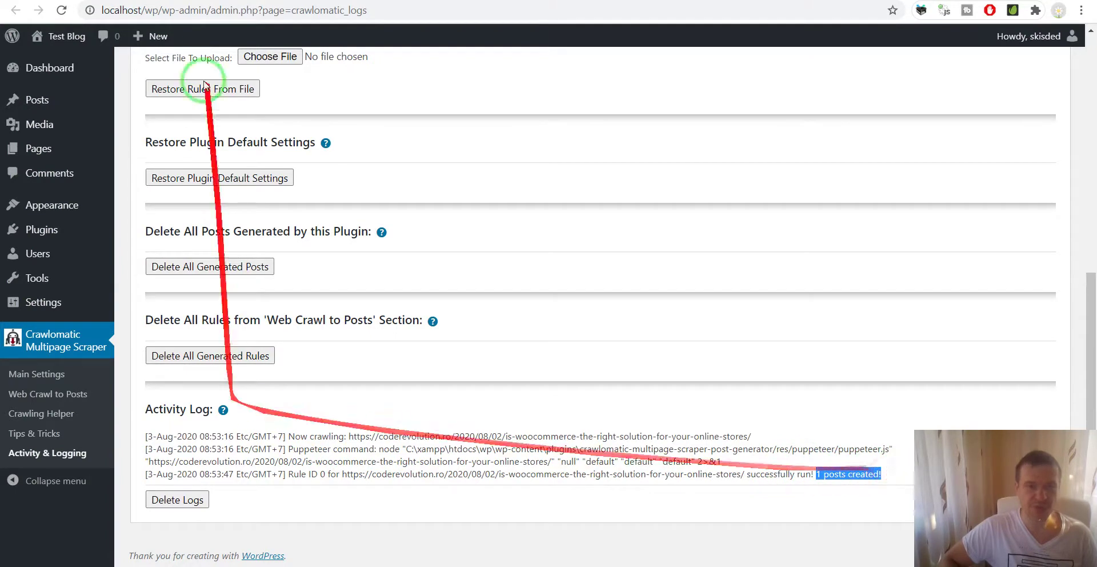
{"action": "left_click", "coordinate": [15, 10]}
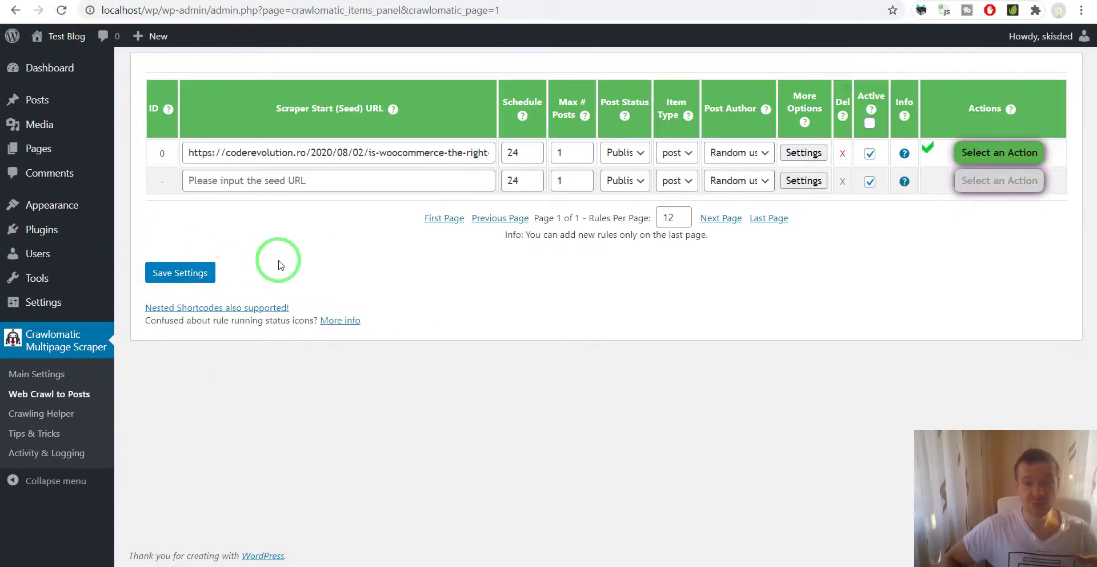